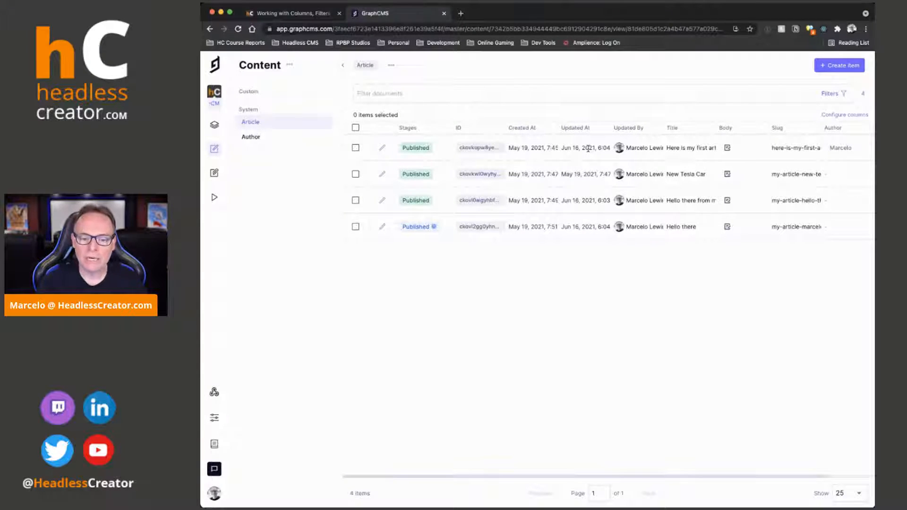
# View the Author content list, and return to the Article content list.
pyautogui.press('super+Tab')
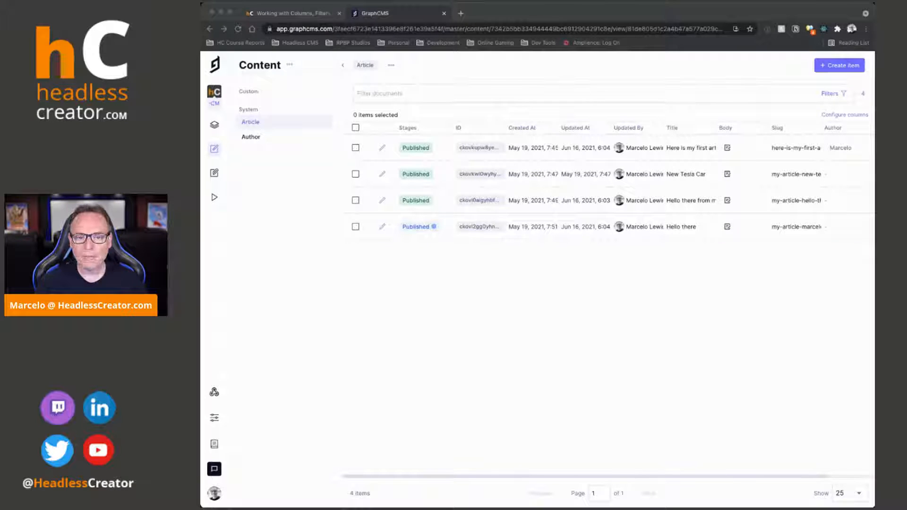
pyautogui.click(653, 373)
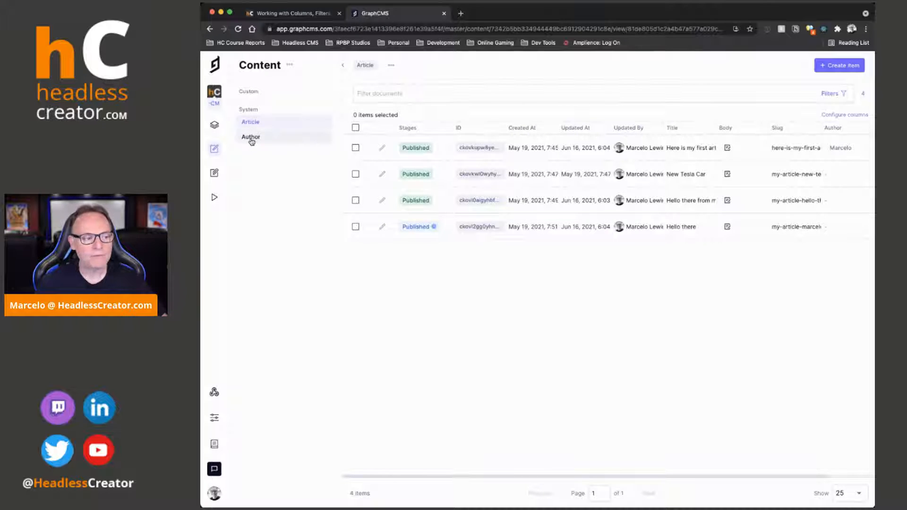
pyautogui.click(251, 138)
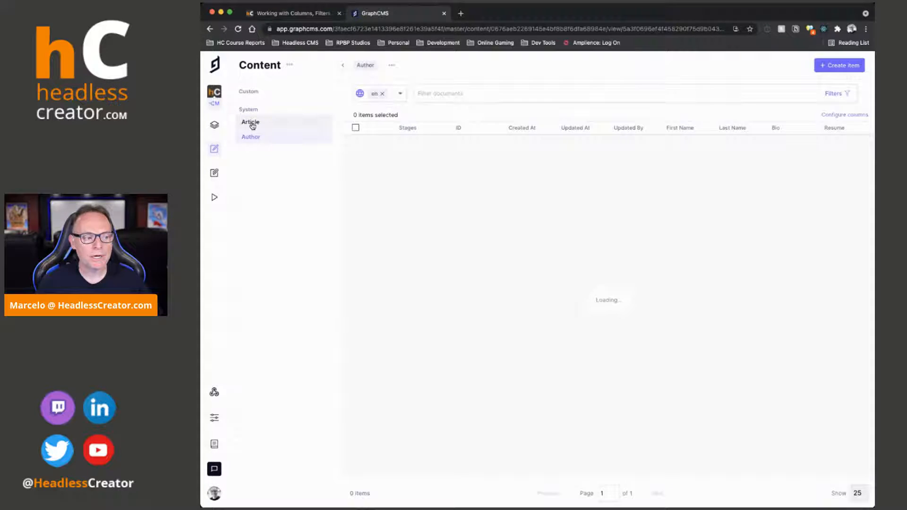
pyautogui.click(252, 124)
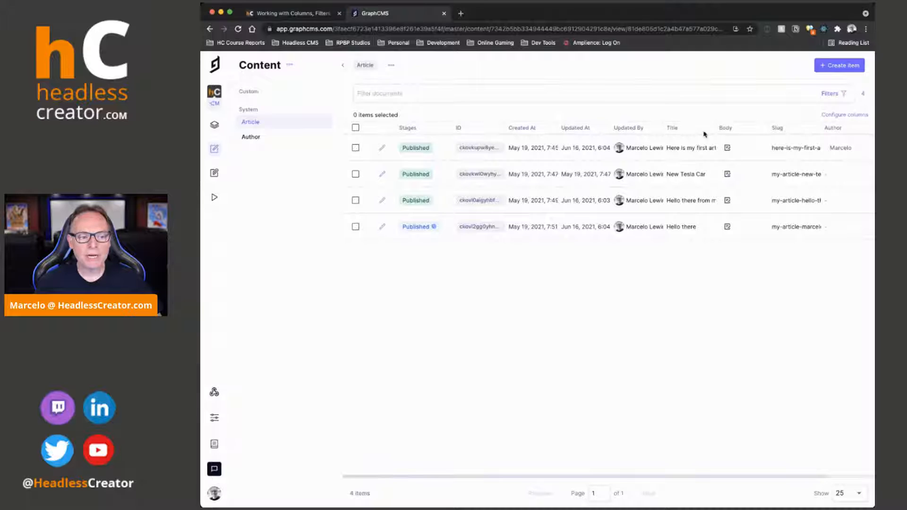
# Try sorting the article list by Created At and Updated At, ending with a descending sort by ID.
pyautogui.click(539, 128)
pyautogui.click(549, 129)
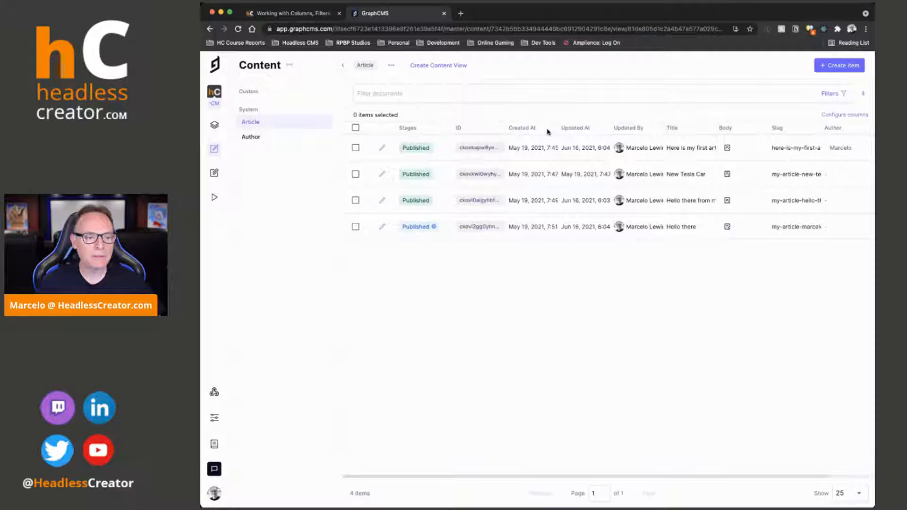
pyautogui.click(604, 130)
pyautogui.click(501, 128)
pyautogui.click(498, 128)
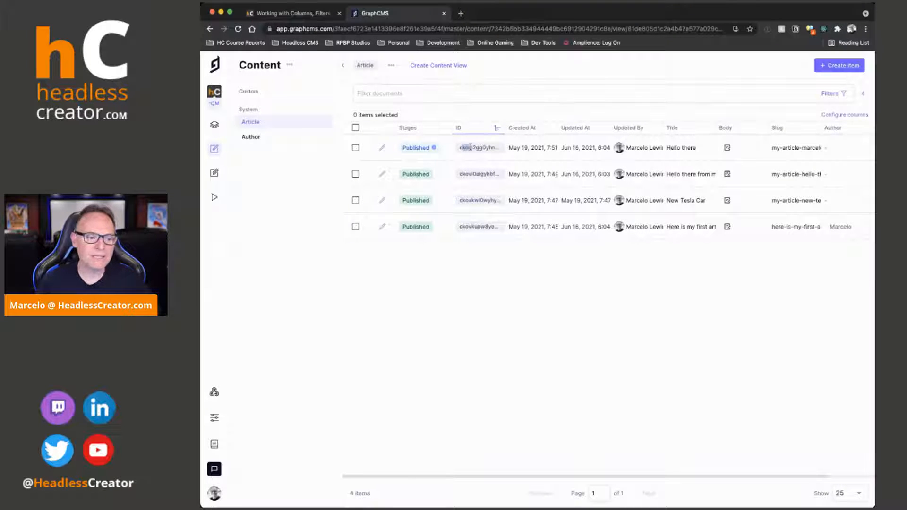
# Show the Created By column in the article list.
pyautogui.click(840, 120)
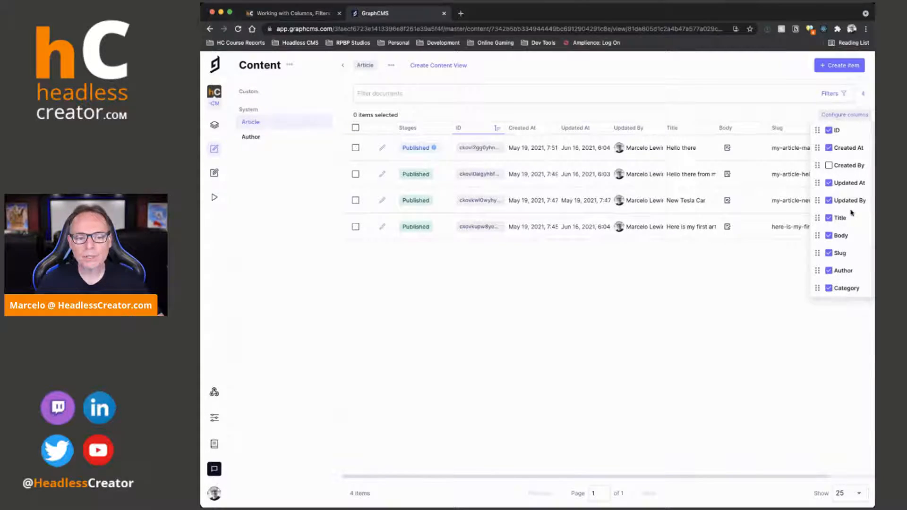
pyautogui.click(830, 166)
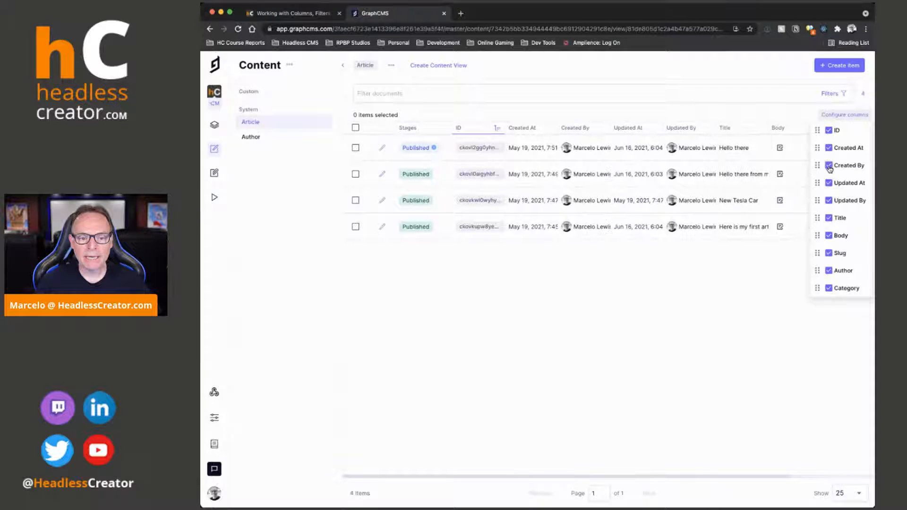
pyautogui.click(712, 340)
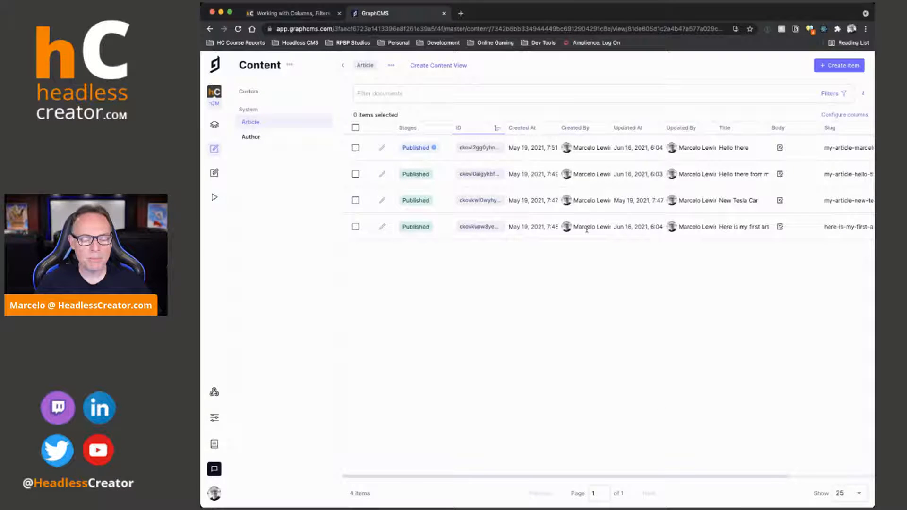
# Reorder the article list's columns so that Title comes first, ahead of ID.
pyautogui.click(849, 115)
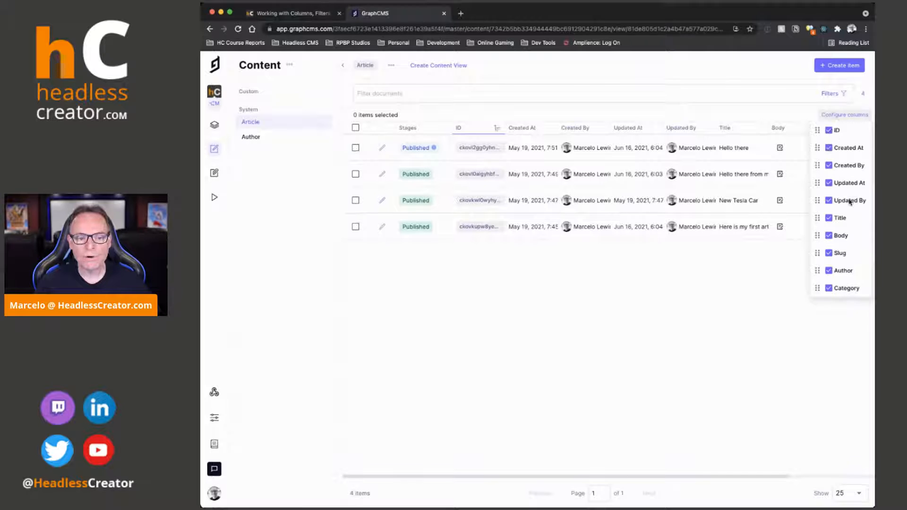
pyautogui.moveTo(818, 218); pyautogui.dragTo(838, 133)
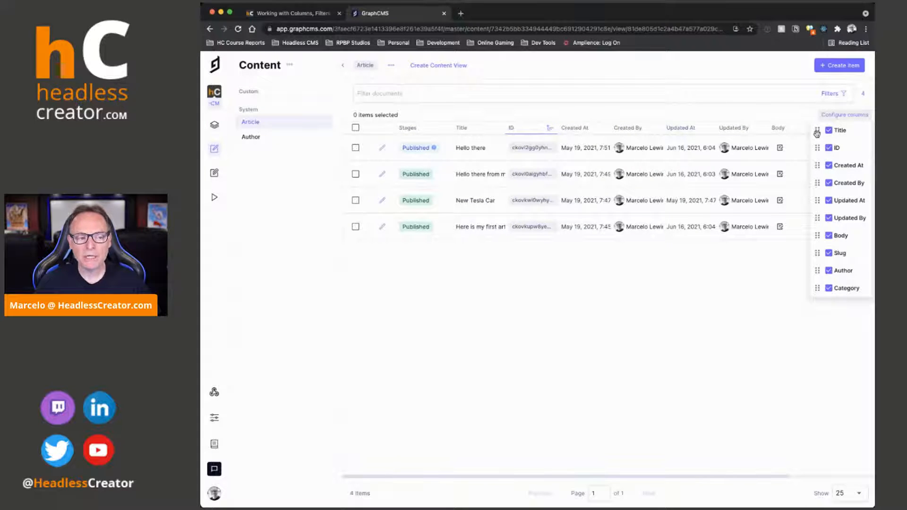
pyautogui.click(584, 324)
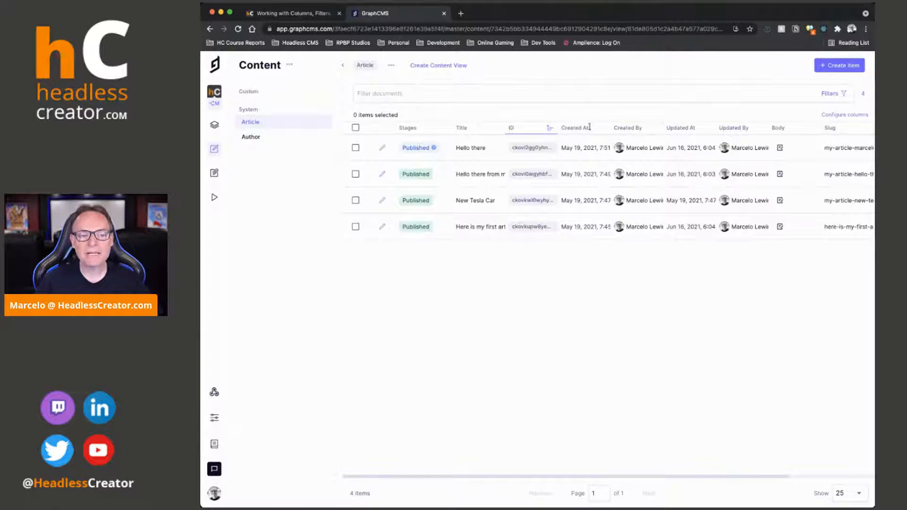
pyautogui.click(850, 116)
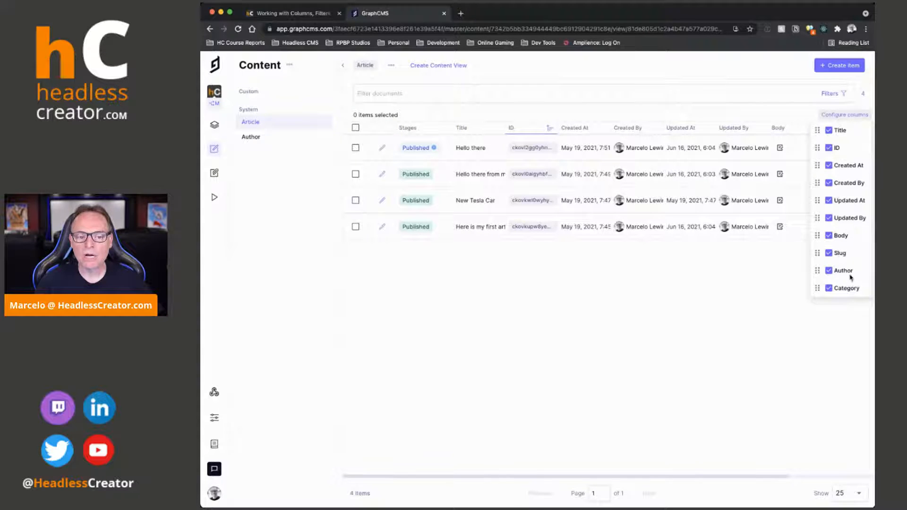
pyautogui.click(697, 321)
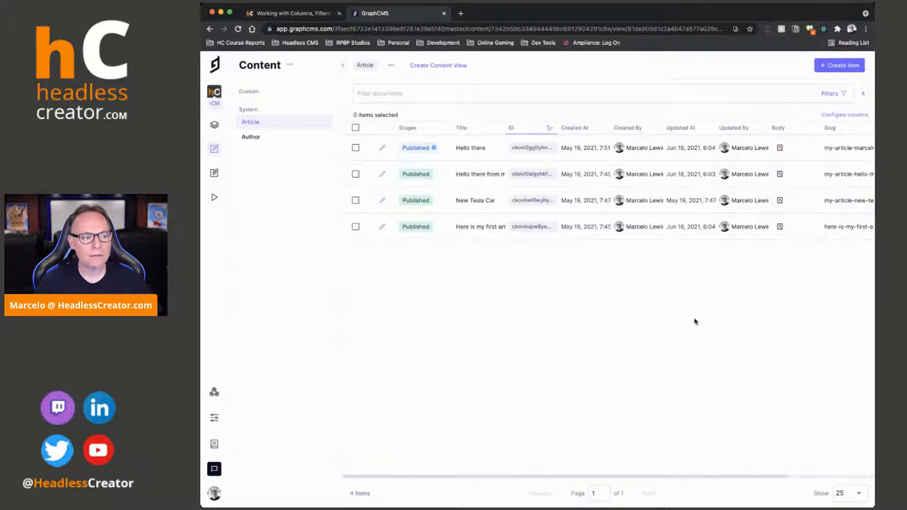
# Add a Number field named My Number to the Article model in the schema.
pyautogui.click(214, 126)
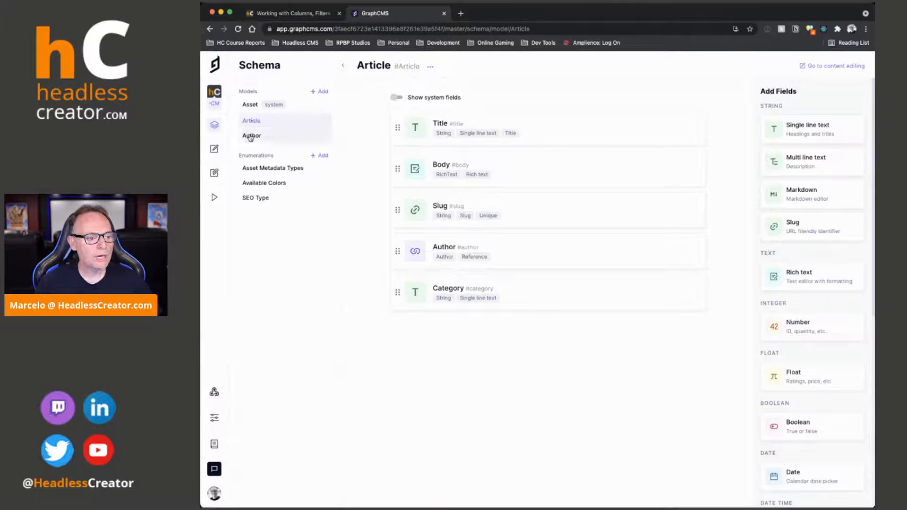
pyautogui.click(251, 137)
pyautogui.click(279, 117)
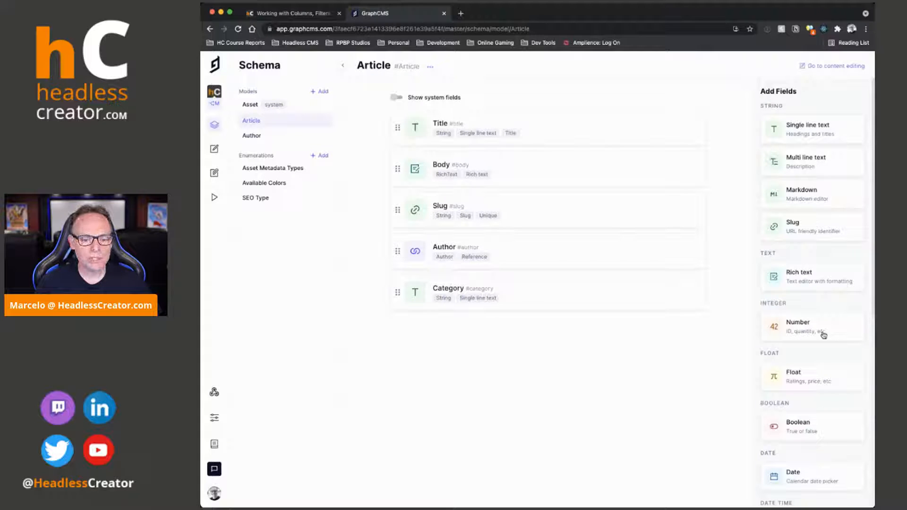
pyautogui.click(807, 323)
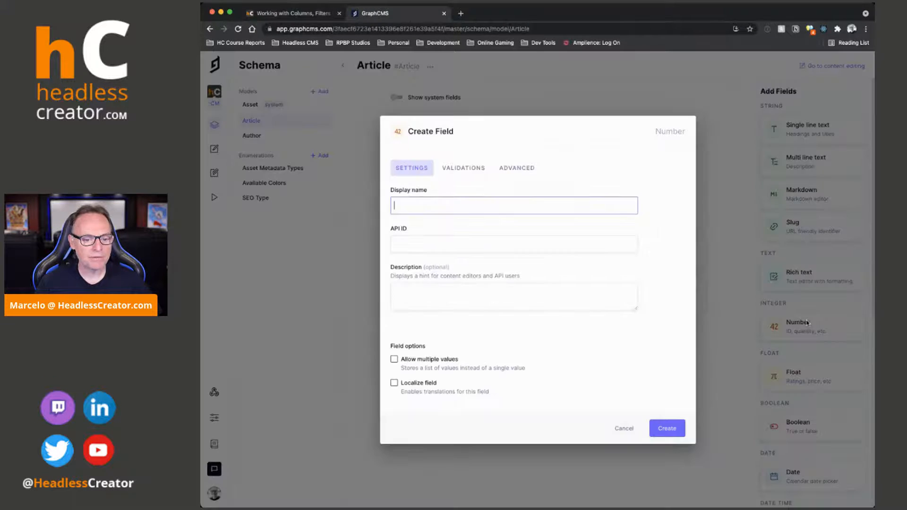
pyautogui.write('My Number')
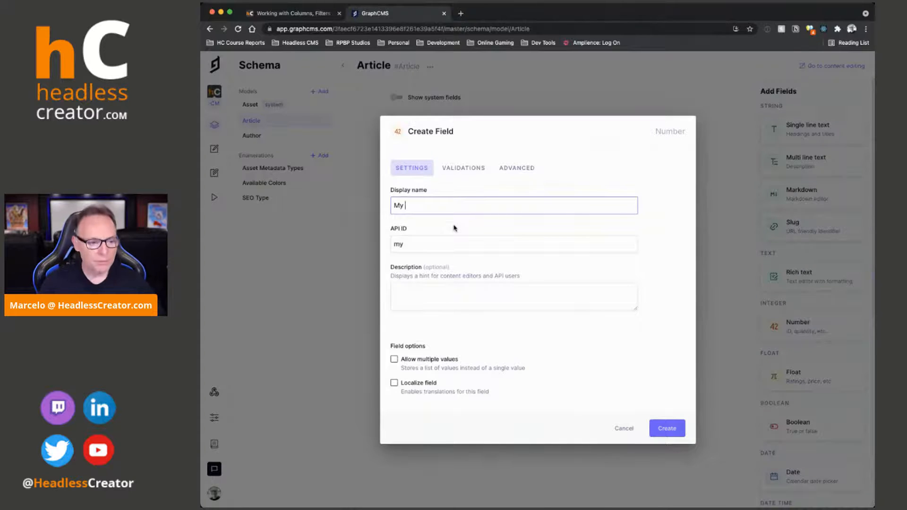
pyautogui.click(676, 430)
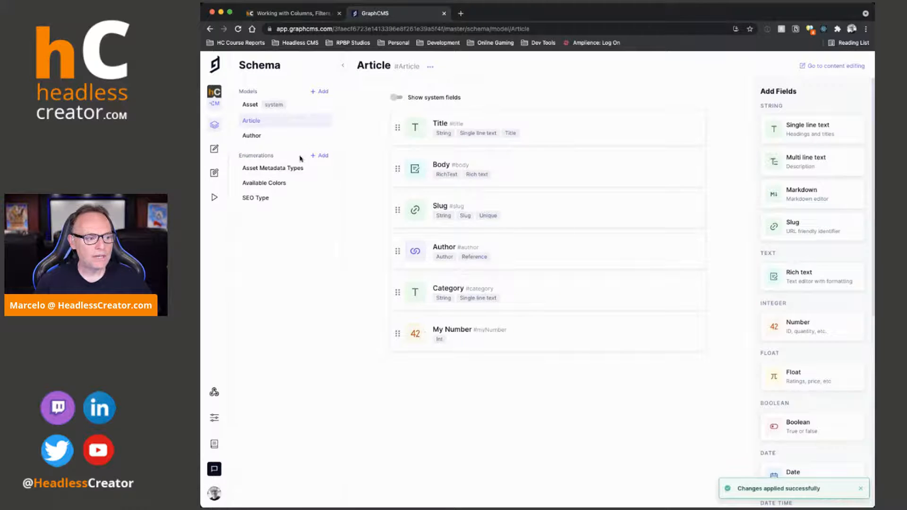
# Check the Article content list and its column configuration for the My Number field.
pyautogui.click(214, 149)
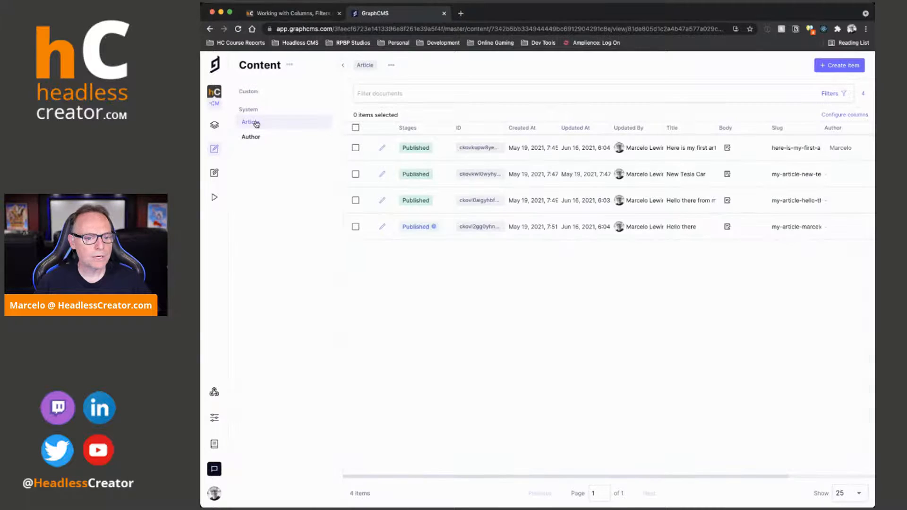
pyautogui.click(845, 116)
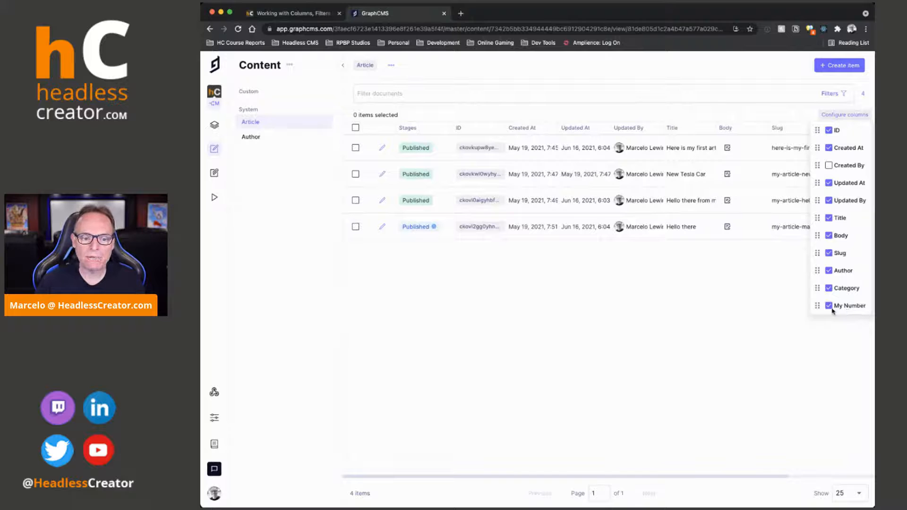
pyautogui.click(704, 322)
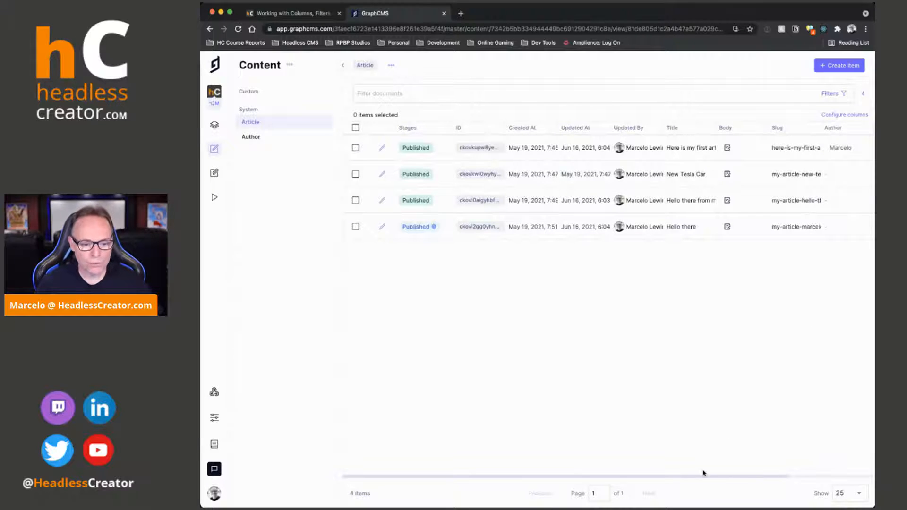
pyautogui.moveTo(699, 480); pyautogui.dragTo(799, 478)
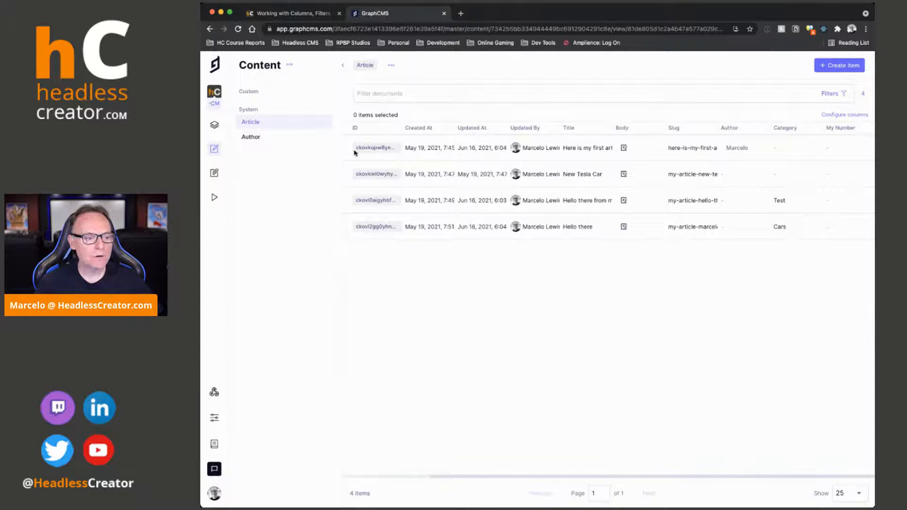
pyautogui.moveTo(509, 478); pyautogui.dragTo(446, 471)
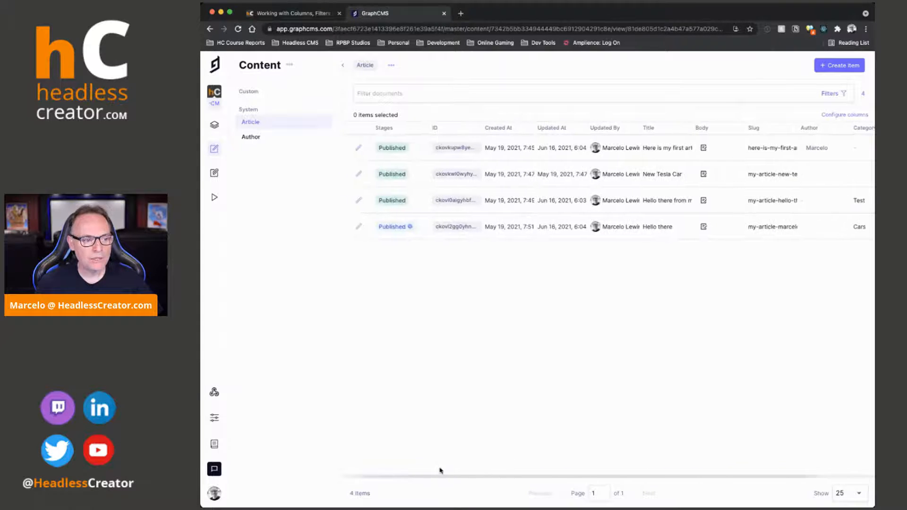
# Set My Number to 5 in the first listed article, and save and publish it to the Published stage.
pyautogui.click(367, 147)
pyautogui.click(440, 432)
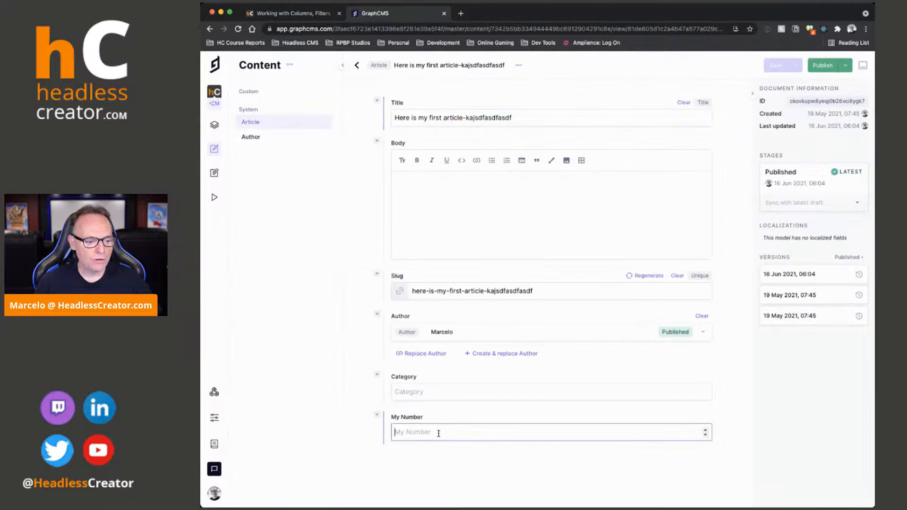
pyautogui.write('5')
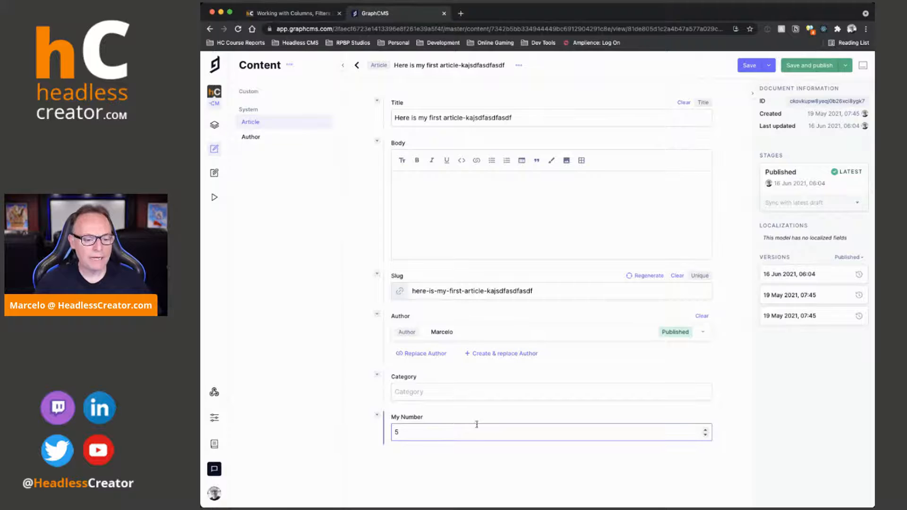
pyautogui.click(817, 66)
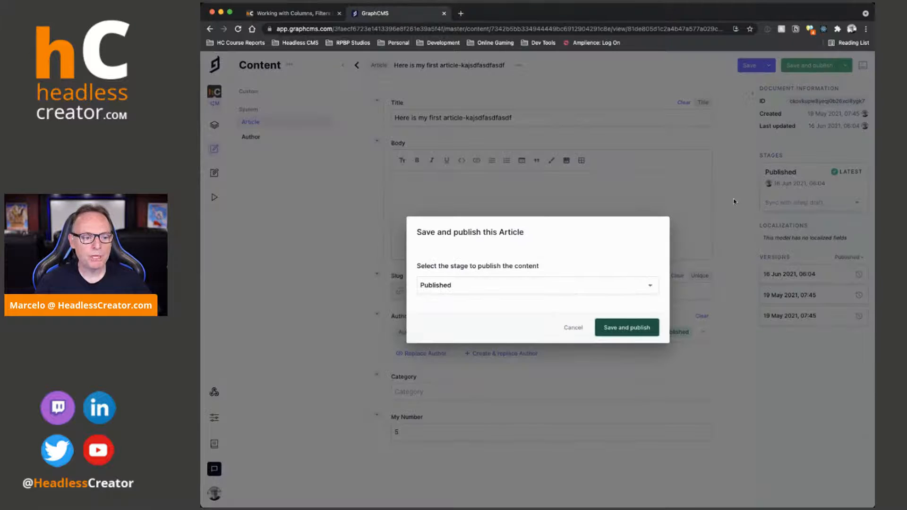
pyautogui.click(631, 334)
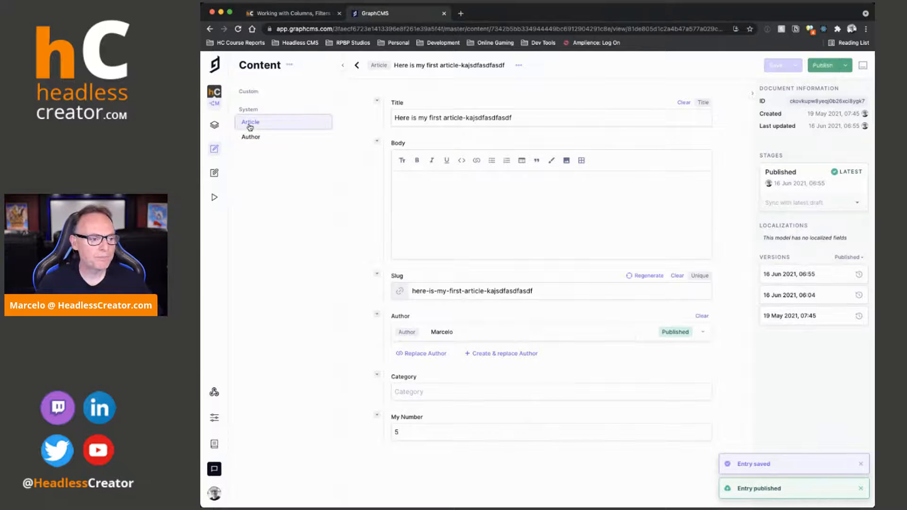
# Examine the My Number column in the article list and the available column options.
pyautogui.click(249, 124)
pyautogui.hscroll(5, 591, 480)
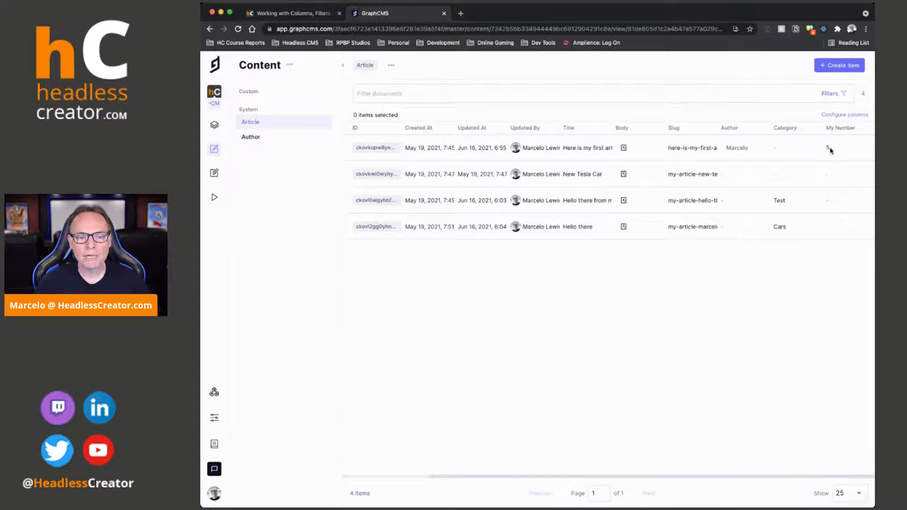
pyautogui.moveTo(544, 479); pyautogui.dragTo(419, 477)
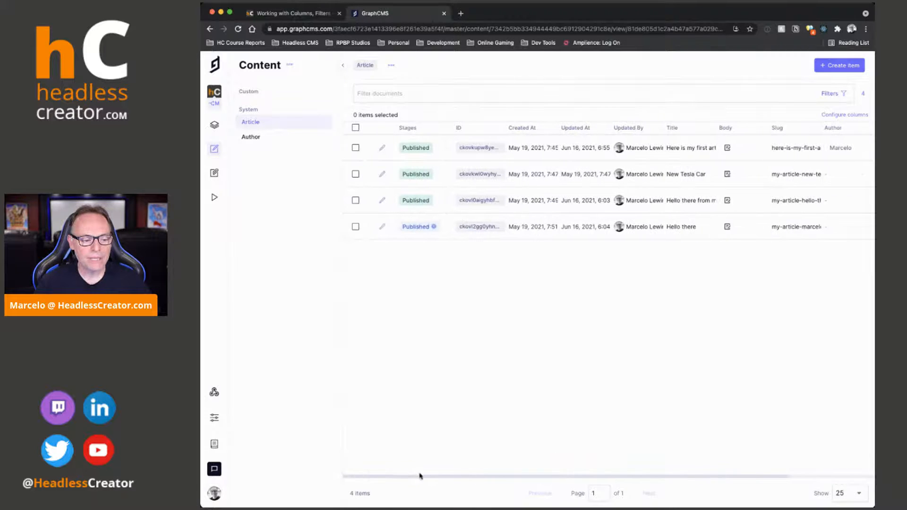
pyautogui.click(838, 116)
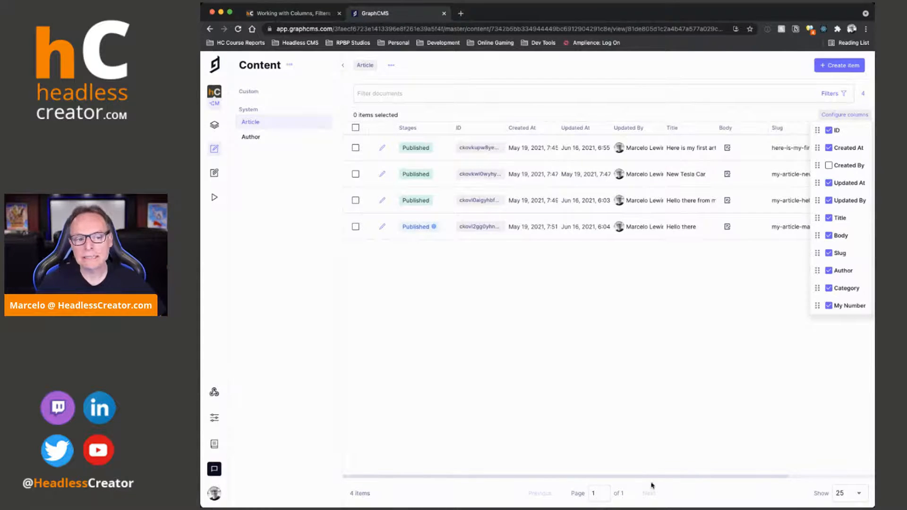
pyautogui.click(660, 442)
pyautogui.moveTo(652, 476); pyautogui.dragTo(762, 475)
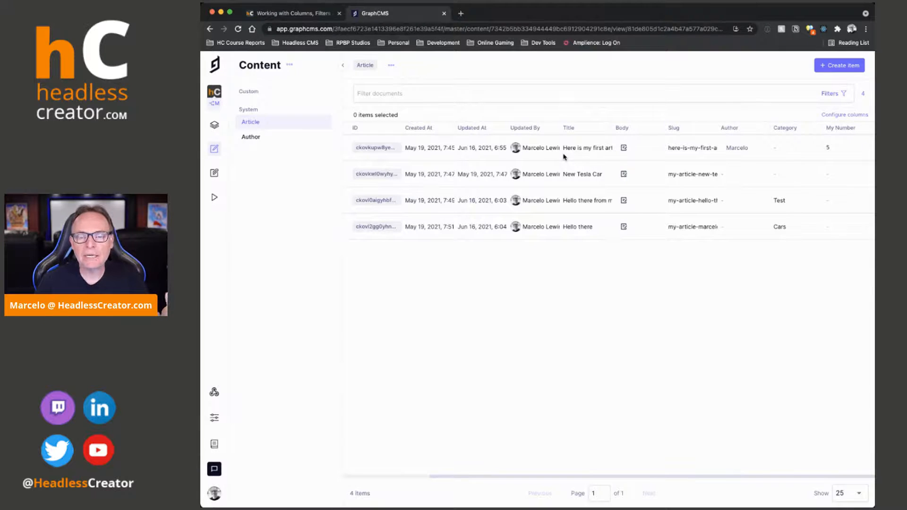
# Preview the Body content of the first and last articles from the list, closing each preview.
pyautogui.click(624, 149)
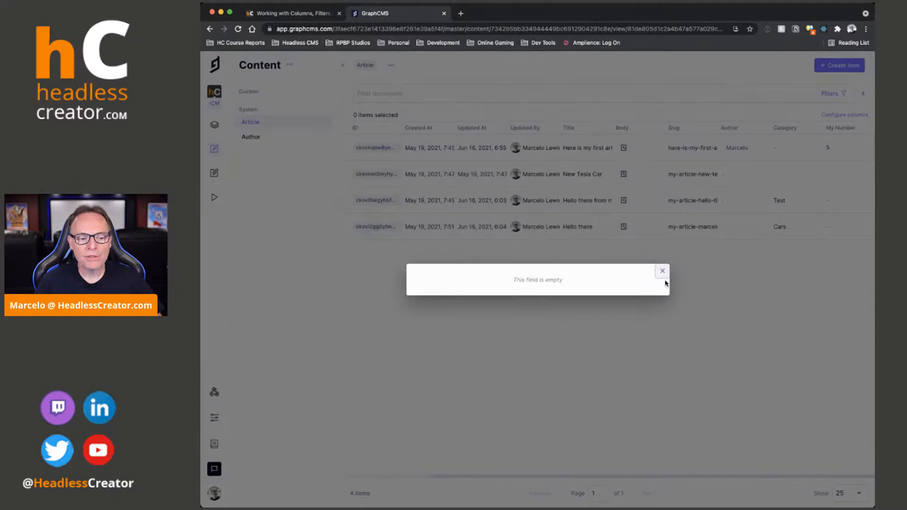
pyautogui.click(663, 272)
pyautogui.click(624, 227)
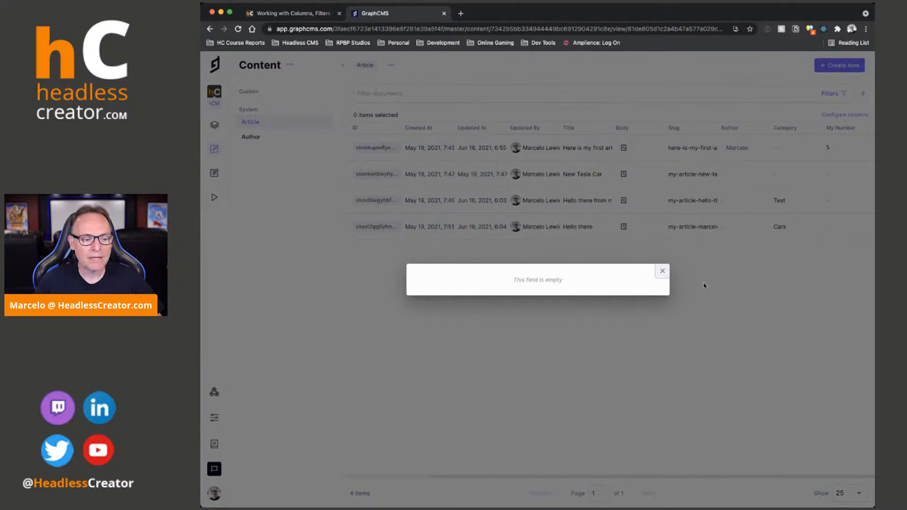
pyautogui.click(662, 271)
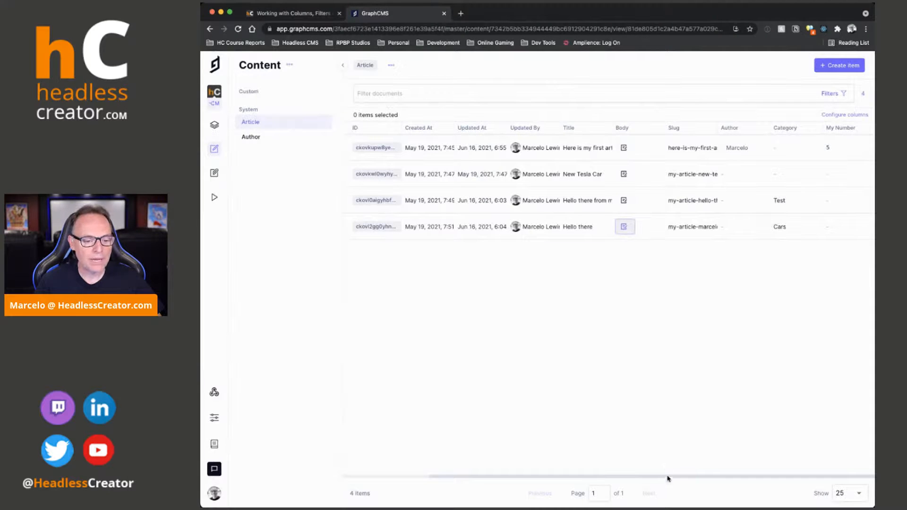
# Enter "My body text!" as the Body of the first listed article, and save and publish it to the Published stage.
pyautogui.moveTo(668, 479); pyautogui.dragTo(503, 480)
pyautogui.click(378, 148)
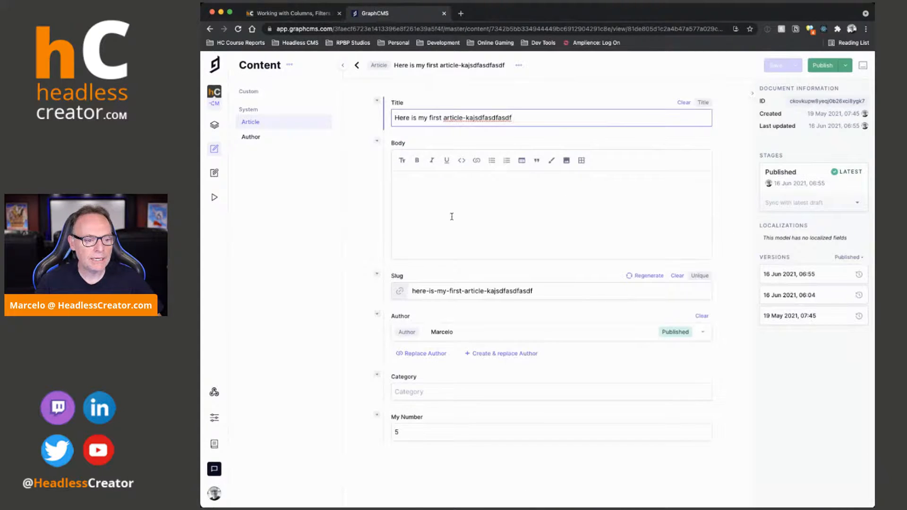
pyautogui.click(449, 180)
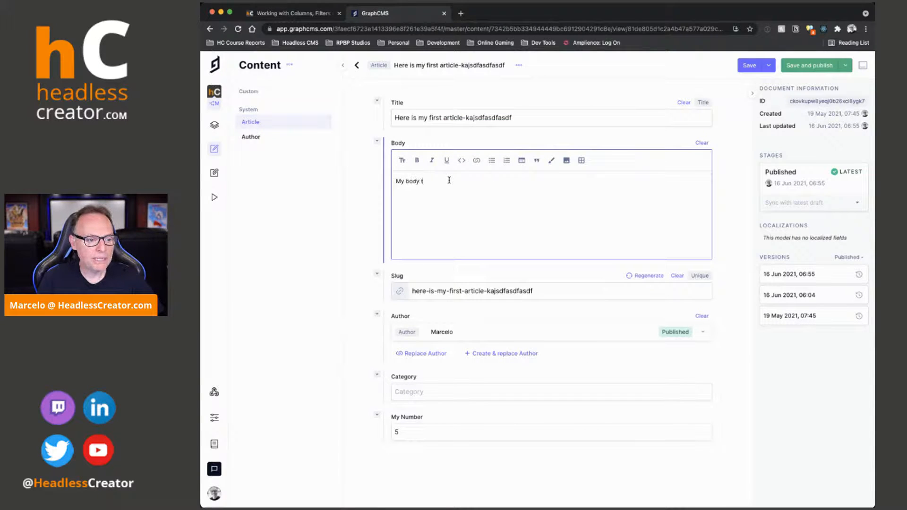
pyautogui.write('My body text!')
pyautogui.click(811, 65)
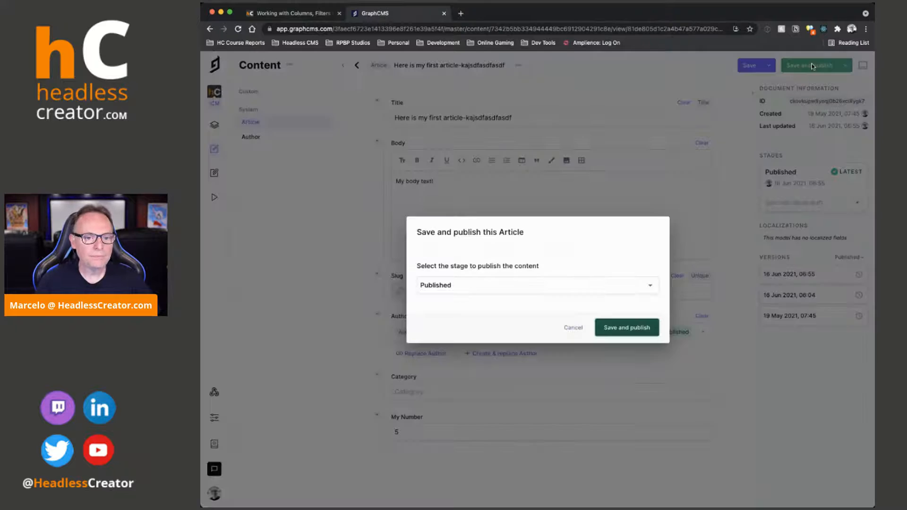
pyautogui.click(646, 332)
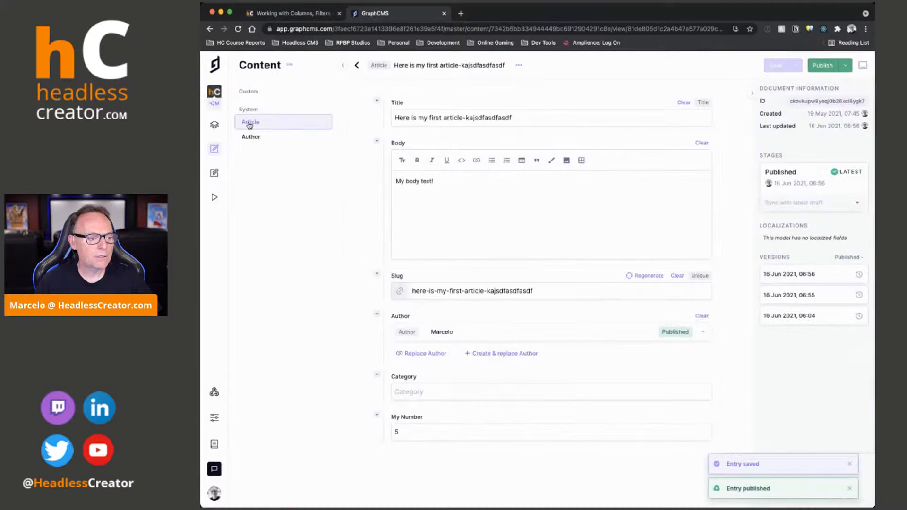
# Preview the first article's Body content from the Article list and close the preview.
pyautogui.click(250, 124)
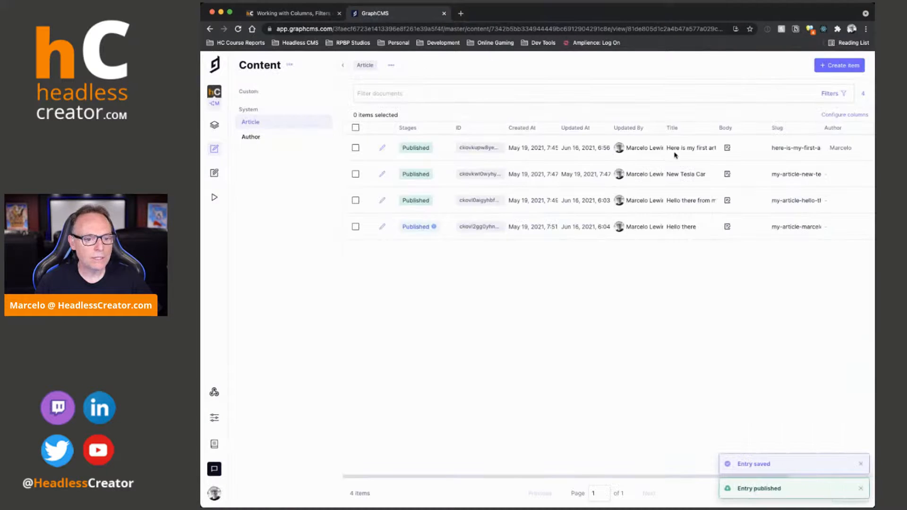
pyautogui.click(726, 148)
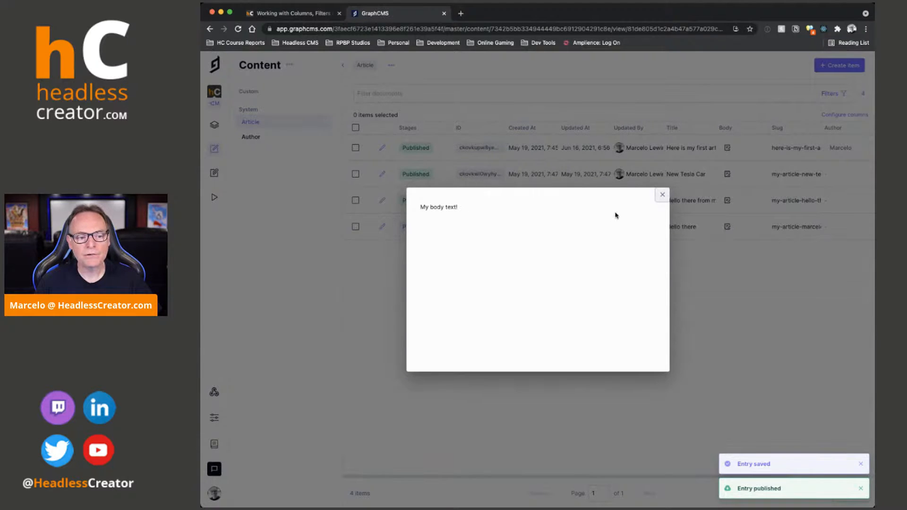
pyautogui.click(662, 195)
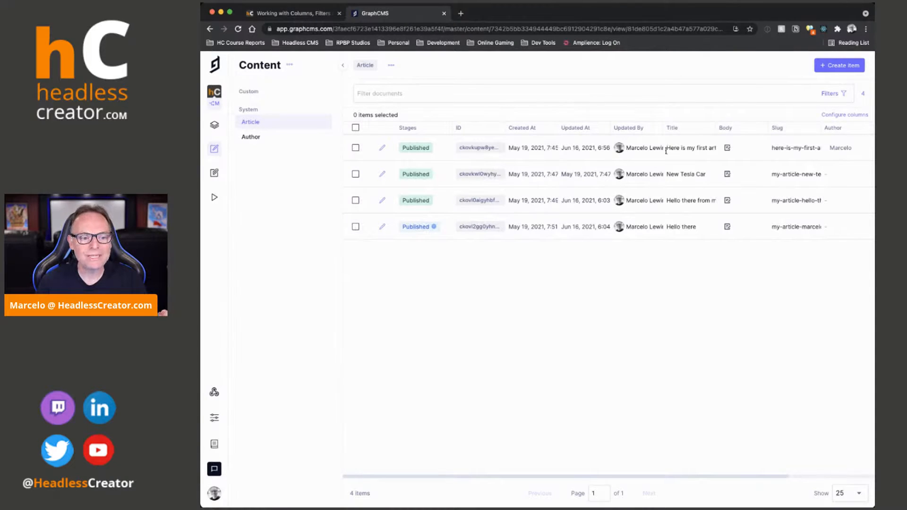
# Hide the ID and Created At columns and move Title ahead of Created At in the column order.
pyautogui.click(862, 116)
pyautogui.click(830, 130)
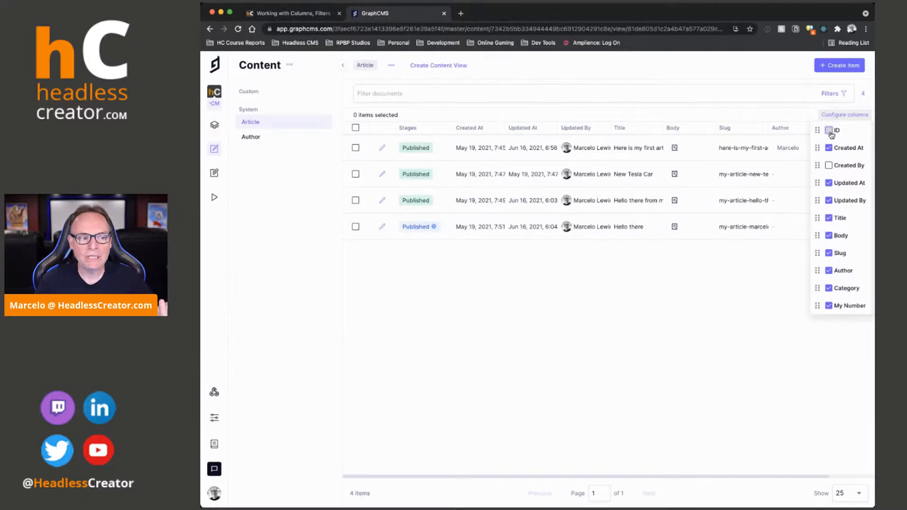
pyautogui.moveTo(819, 218); pyautogui.dragTo(820, 144)
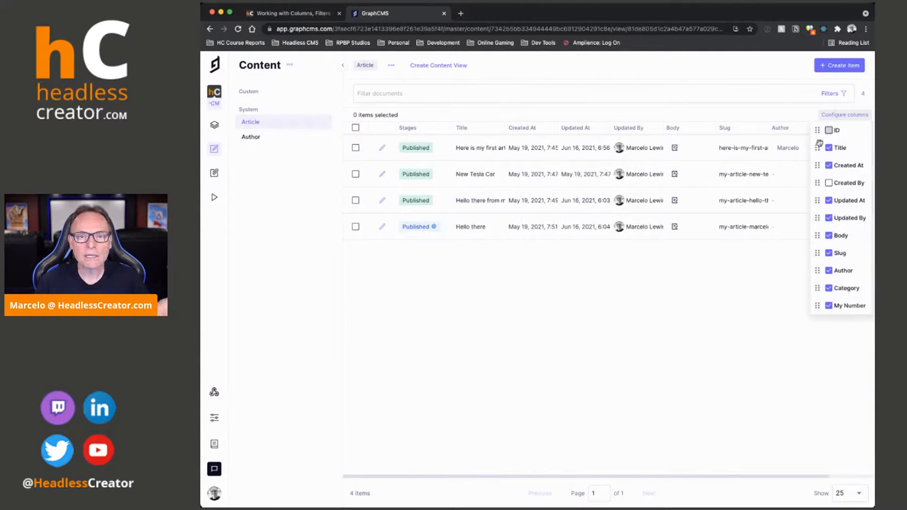
pyautogui.click(829, 166)
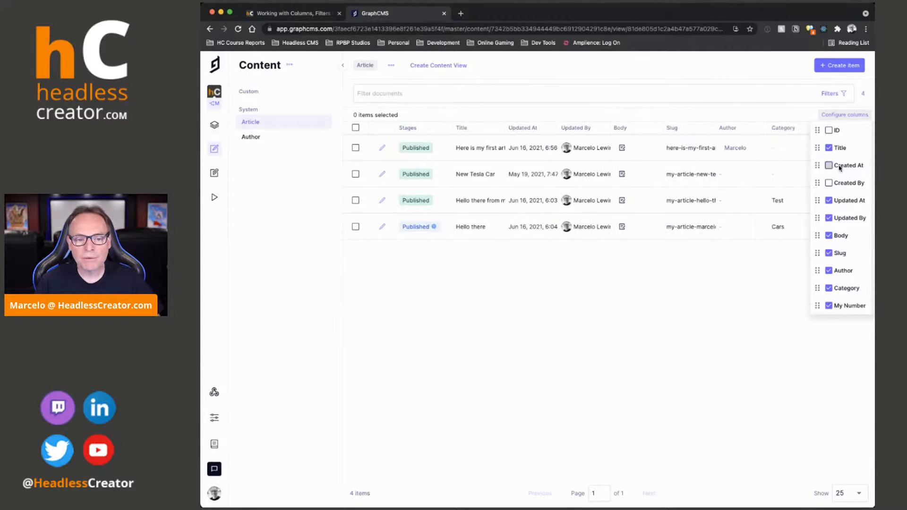
# Hide the Body and Slug columns and move the Author column directly after Title.
pyautogui.click(829, 235)
pyautogui.click(830, 254)
pyautogui.click(828, 271)
pyautogui.click(829, 271)
pyautogui.moveTo(818, 271); pyautogui.dragTo(820, 165)
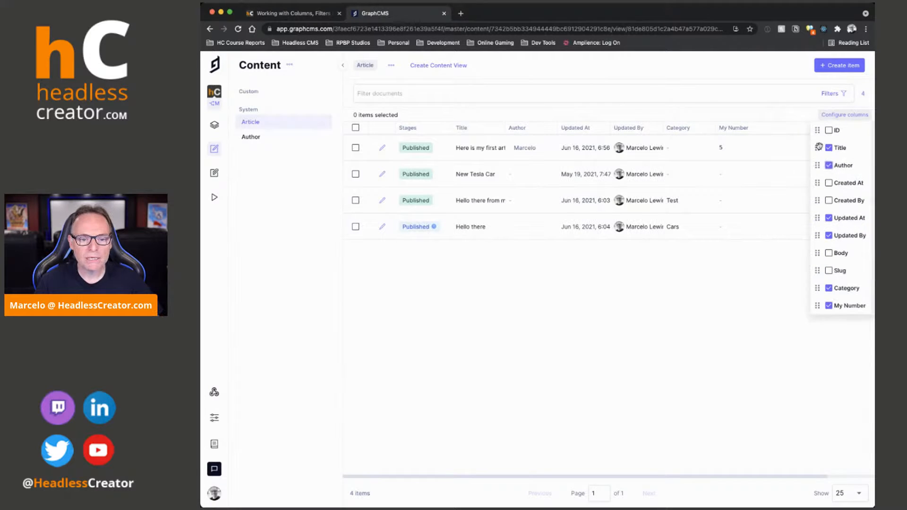
# Hide the Category and My Number columns and widen the Title column to fit the longer article titles.
pyautogui.click(829, 288)
pyautogui.click(829, 306)
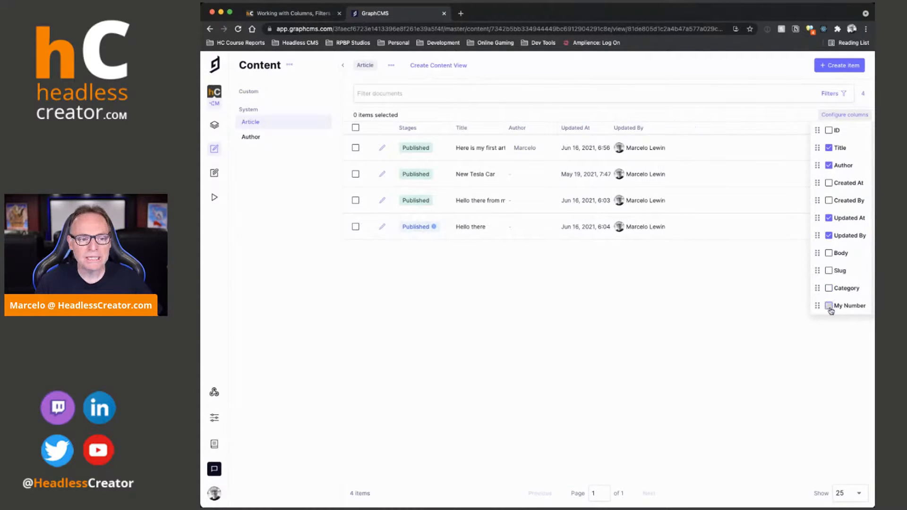
pyautogui.click(707, 306)
pyautogui.moveTo(502, 126); pyautogui.dragTo(547, 130)
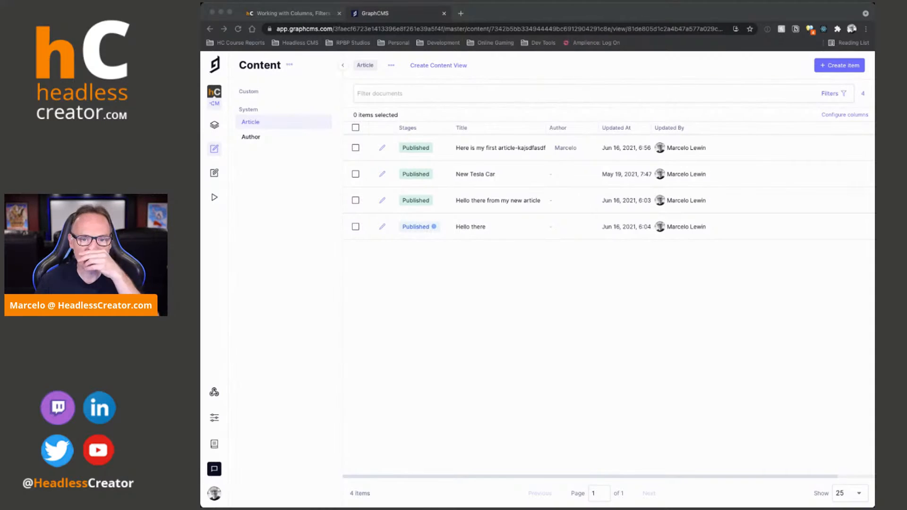
# Enable the My Number column again in the article list's column configuration and close the column options.
pyautogui.click(750, 313)
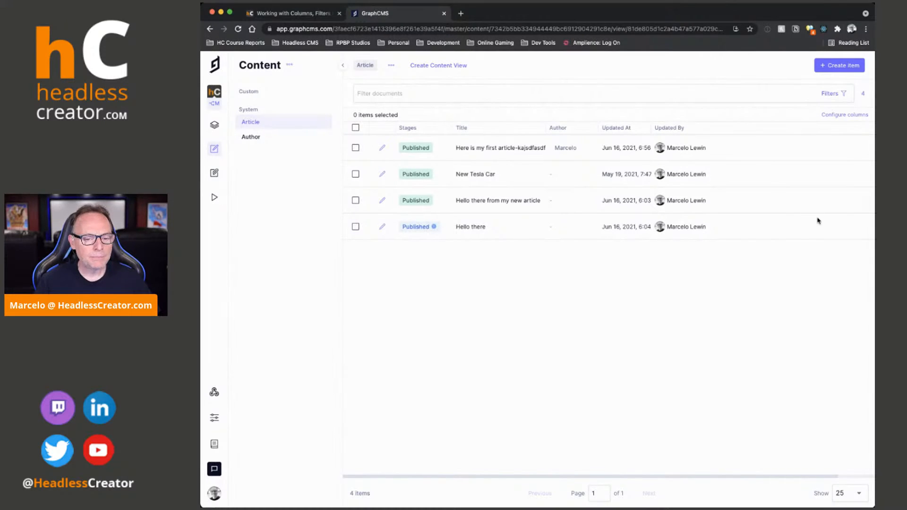
pyautogui.click(846, 115)
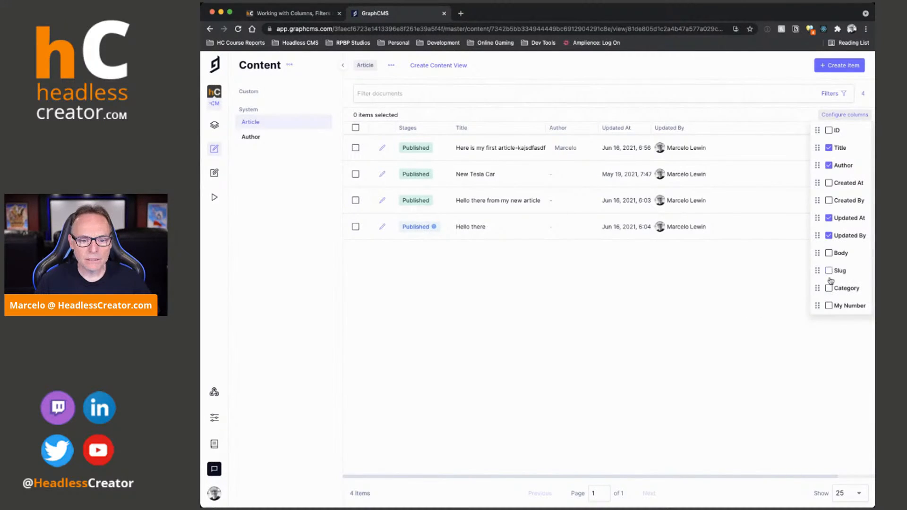
pyautogui.click(829, 306)
pyautogui.click(758, 306)
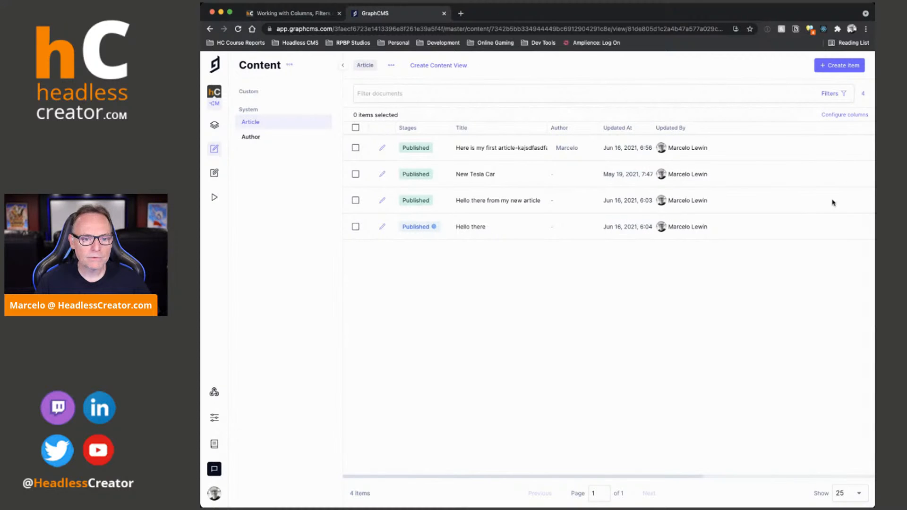